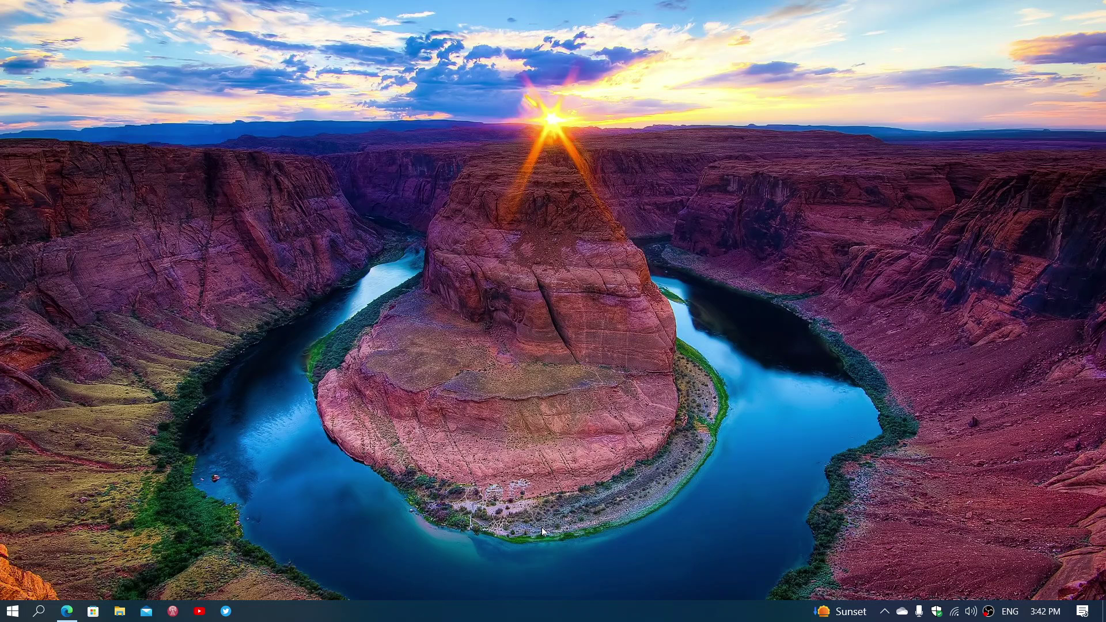
Return to the rg-adguard link generator, choose ProductId, and paste product ID 9WZDNCRFJ3PT.
left_click(67, 611)
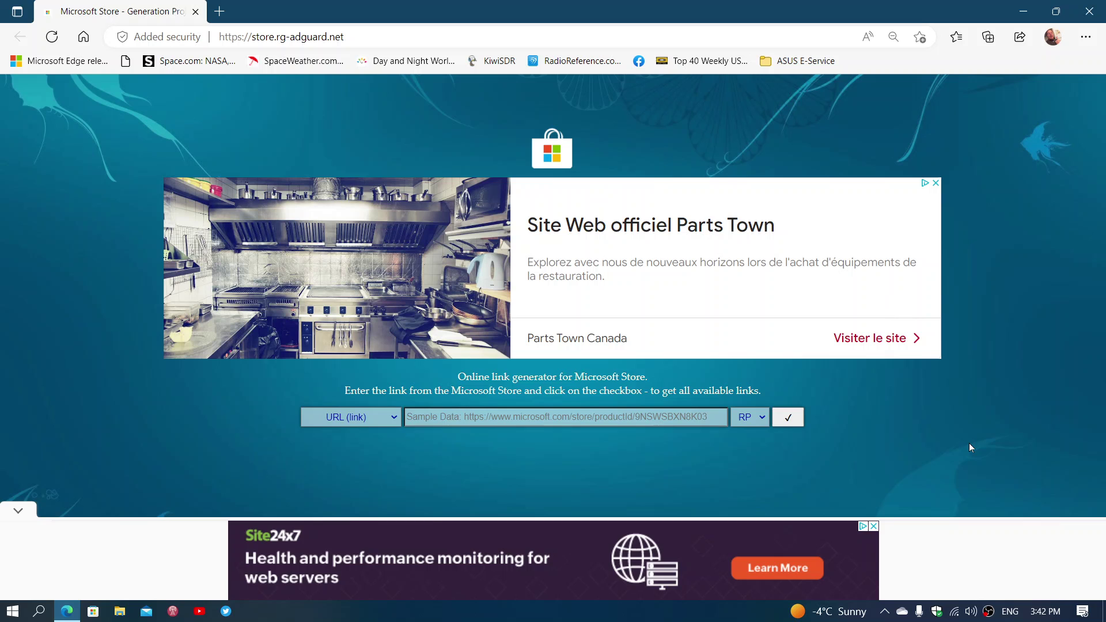
left_click(394, 417)
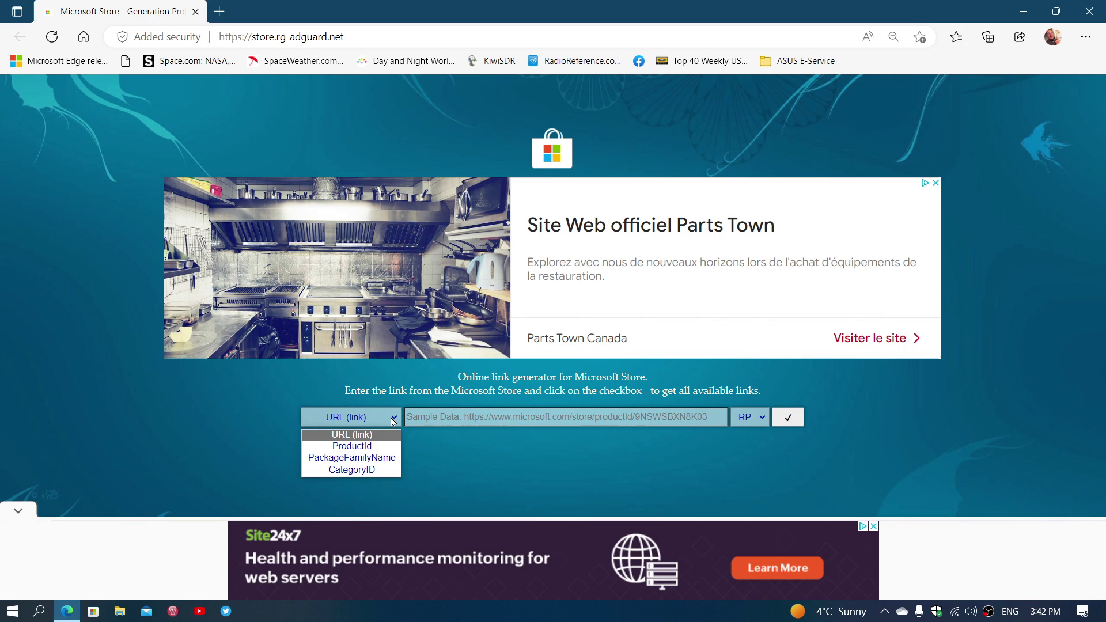
left_click(374, 447)
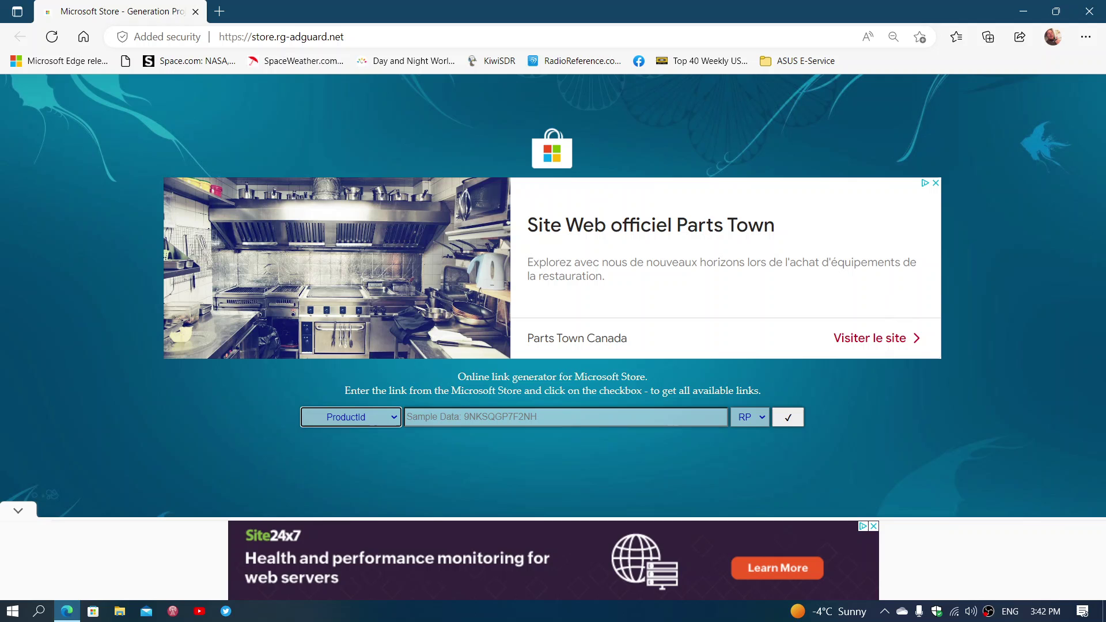
left_click(517, 416)
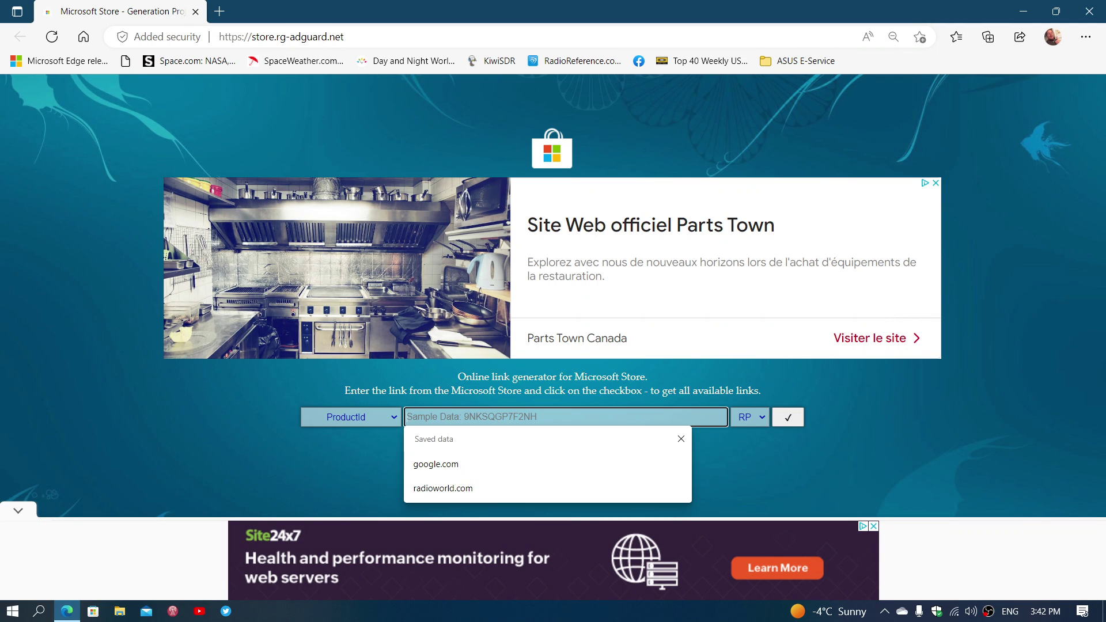
type("9WZDNCRFJ3PT")
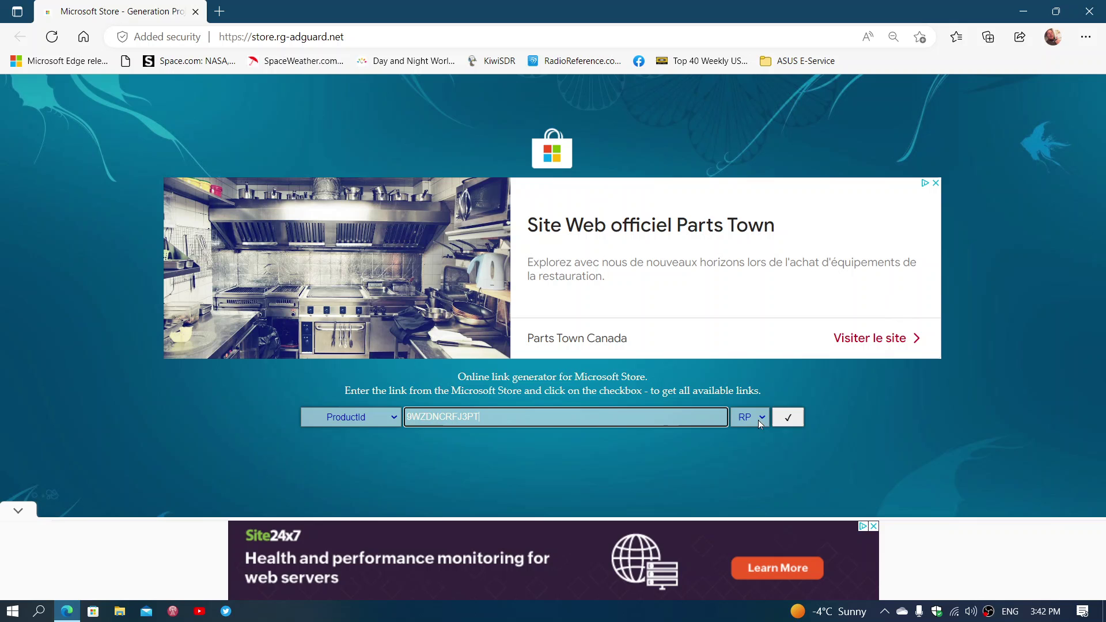
Generate the package links and scroll down to the ZuneMusic 11.2209.30.0 msixbundle rows.
left_click(789, 419)
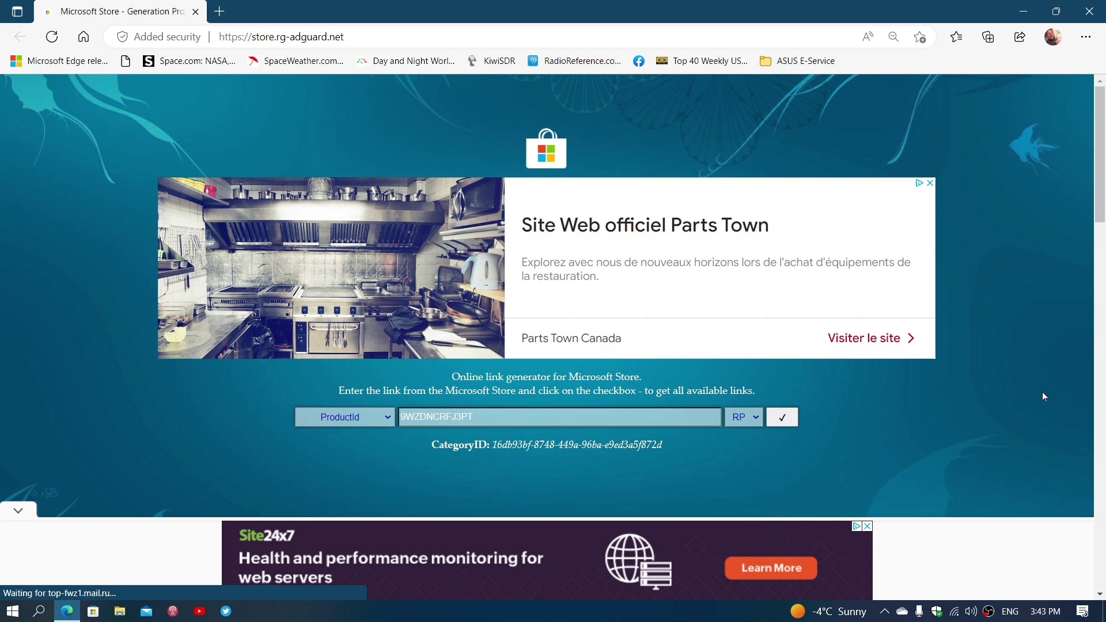
scroll(988, 317, "down", 20)
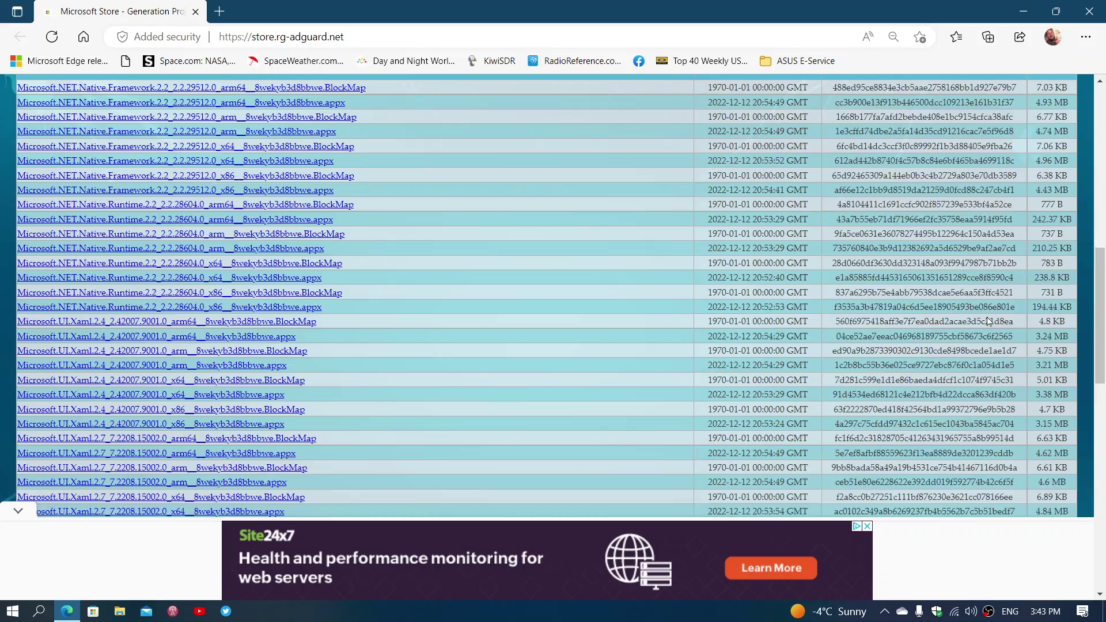
scroll(545, 295, "down", 7)
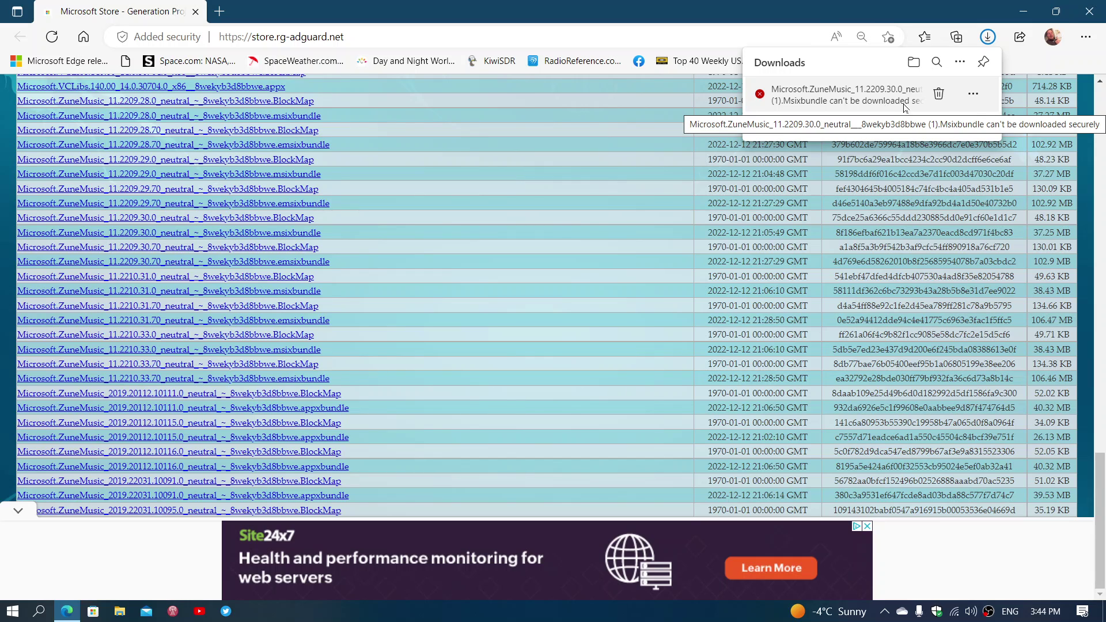
Keep the blocked ZuneMusic 11.2209.30.0 msixbundle download anyway.
left_click(975, 96)
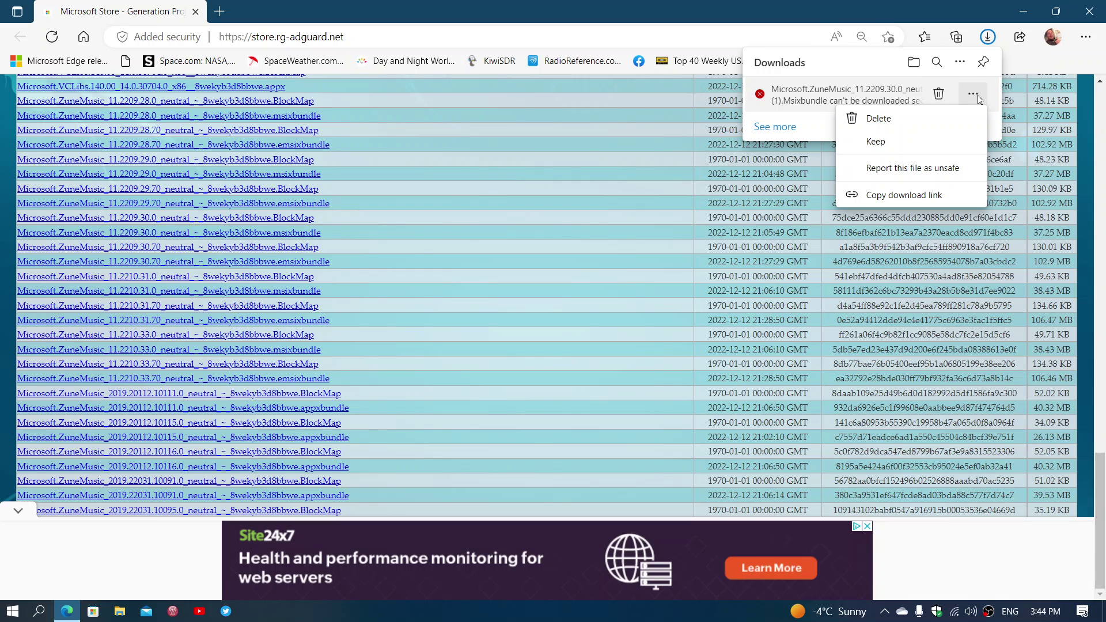
left_click(903, 143)
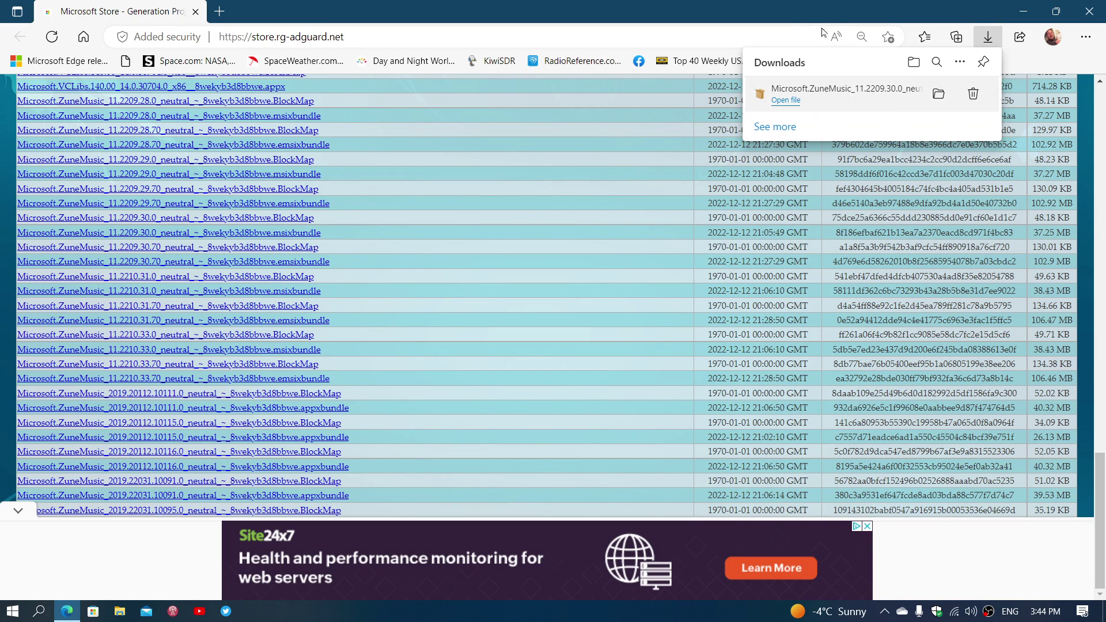
Open the downloaded msixbundle in App Installer, confirm Media Player 11.2209.30.0 is installed, then close it.
left_click(789, 102)
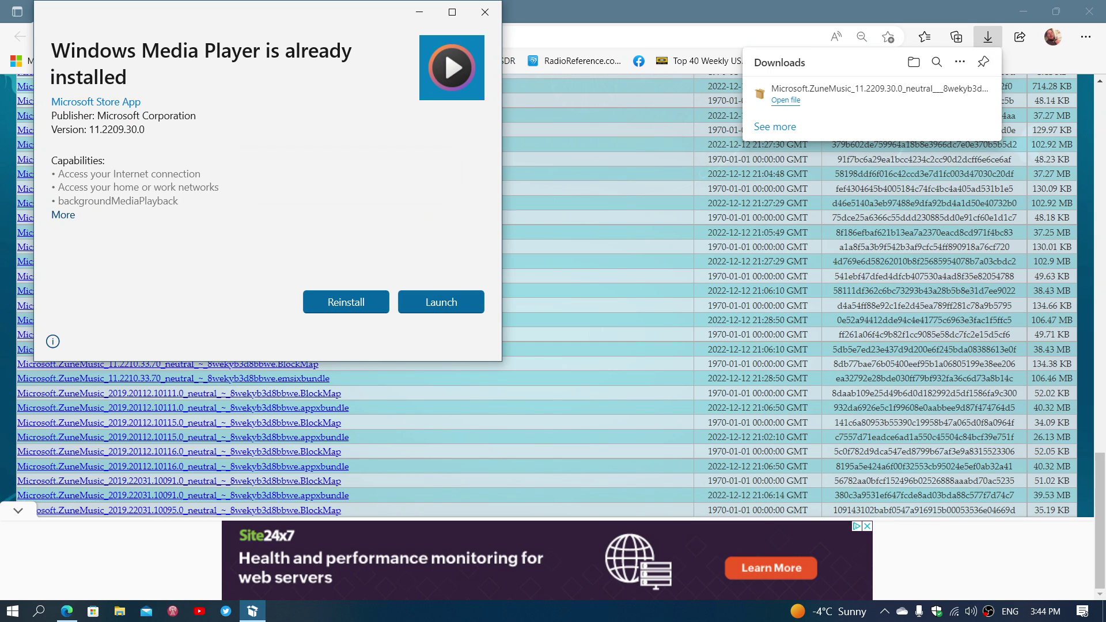
left_click(496, 12)
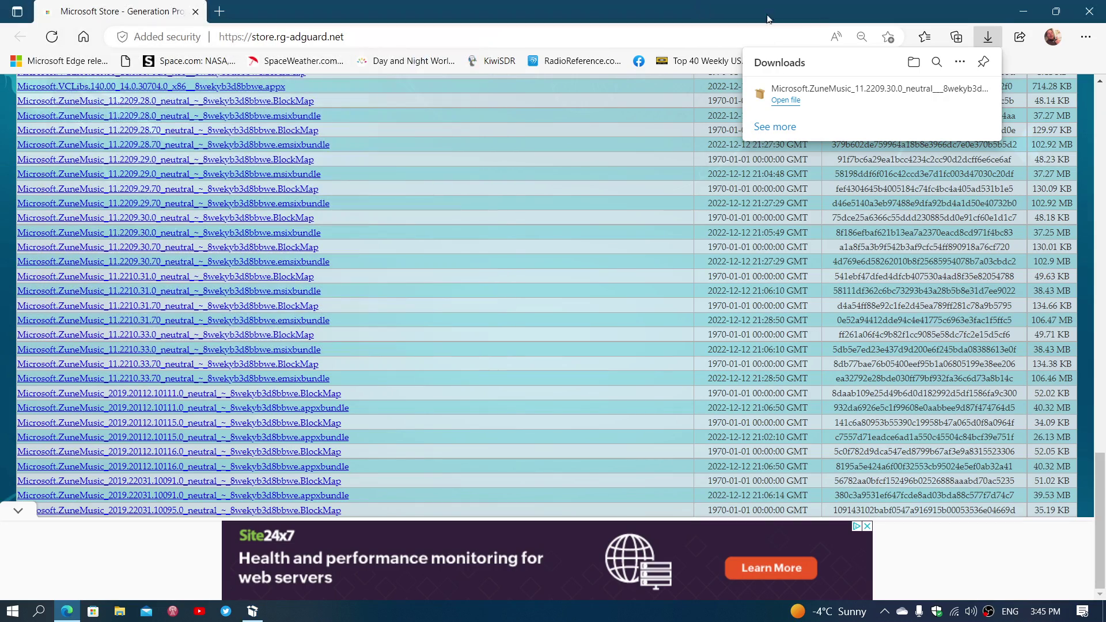
Close Edge, browse the Start app list for Media Player, and search for 'media'.
left_click(1094, 7)
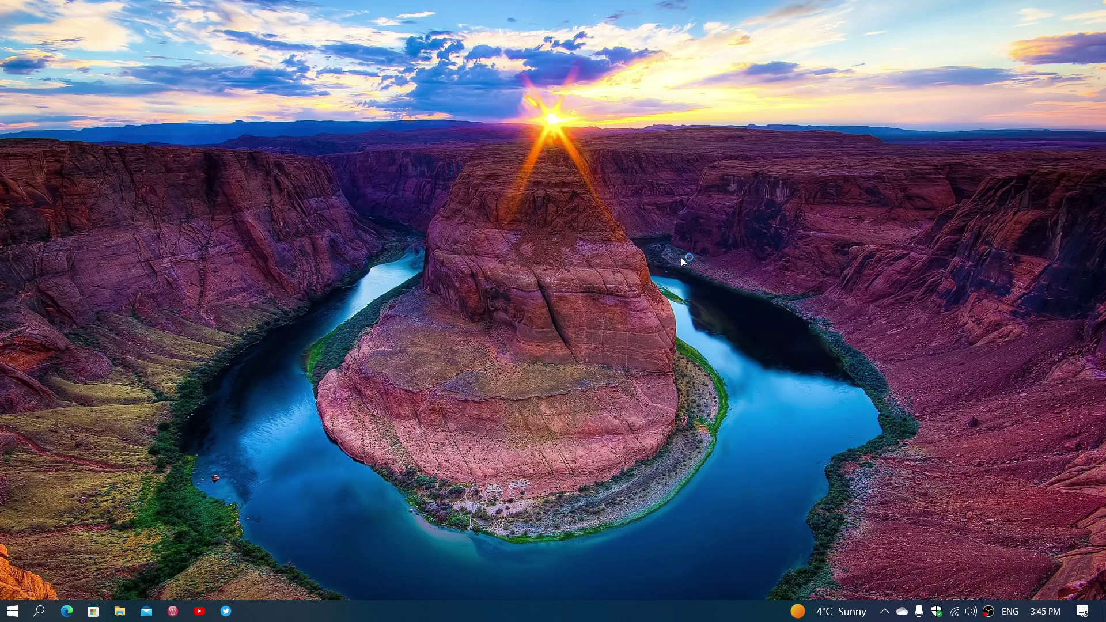
left_click(11, 612)
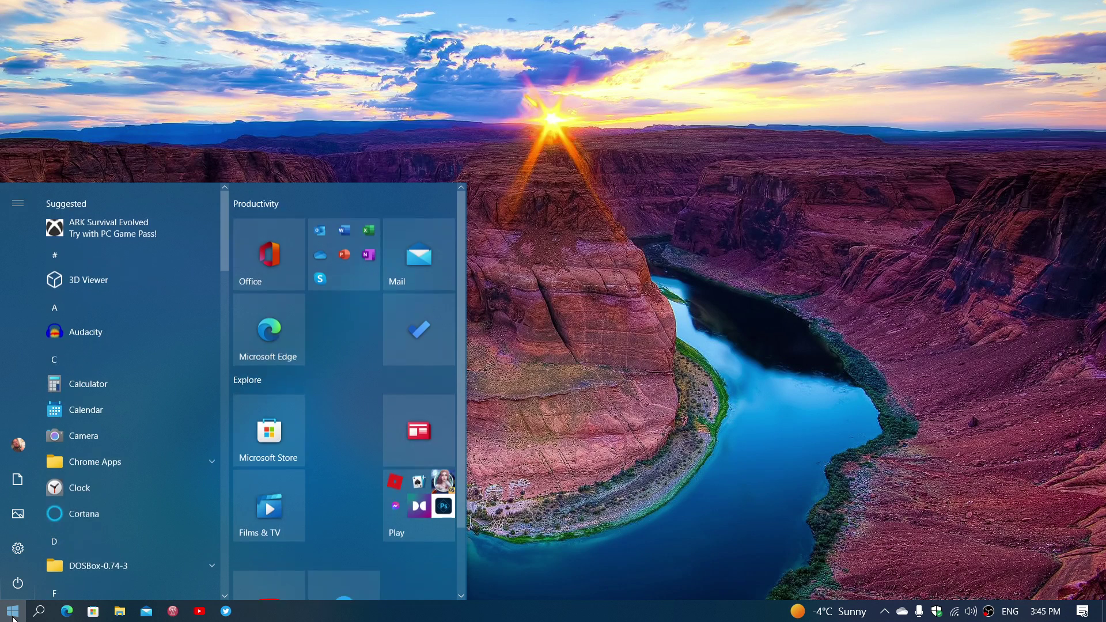
scroll(88, 452, "down", 10)
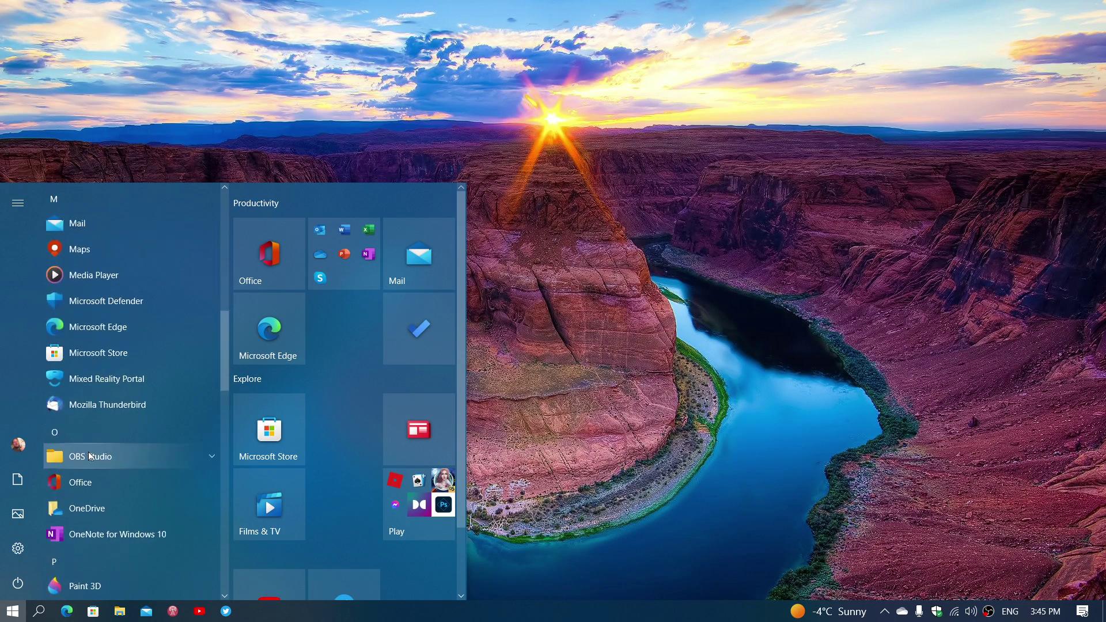
scroll(88, 452, "down", 8)
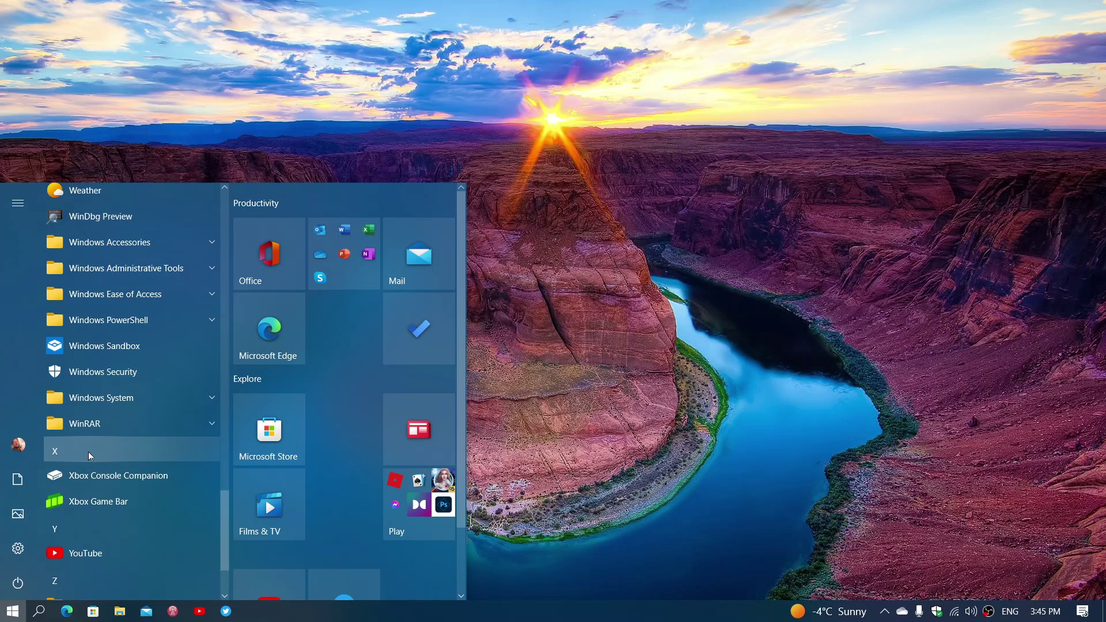
scroll(88, 452, "up", 10)
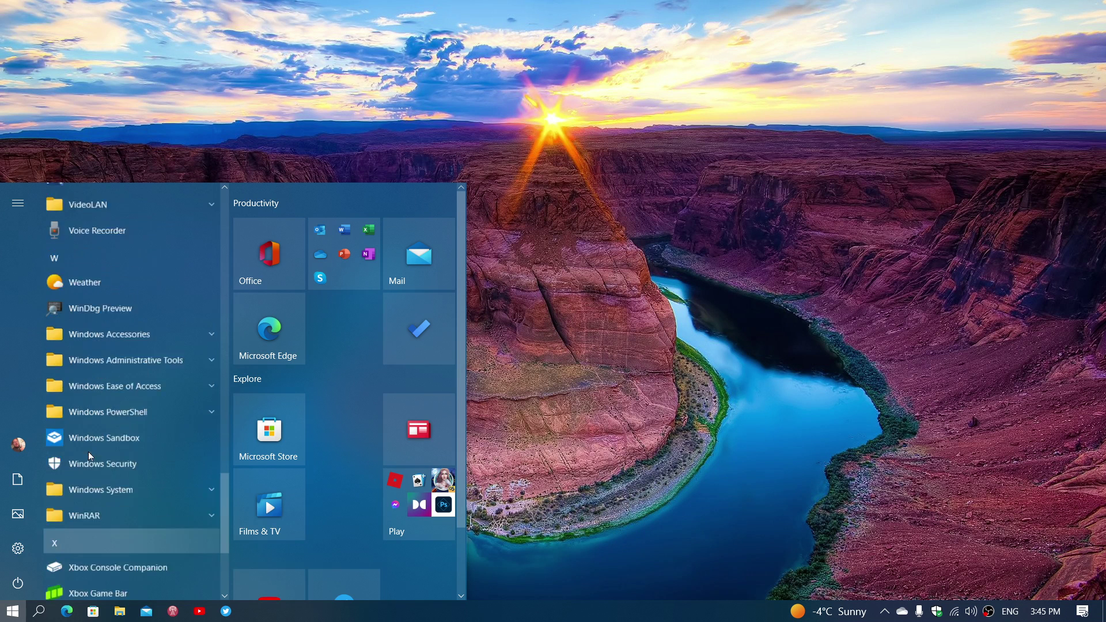
scroll(89, 452, "up", 10)
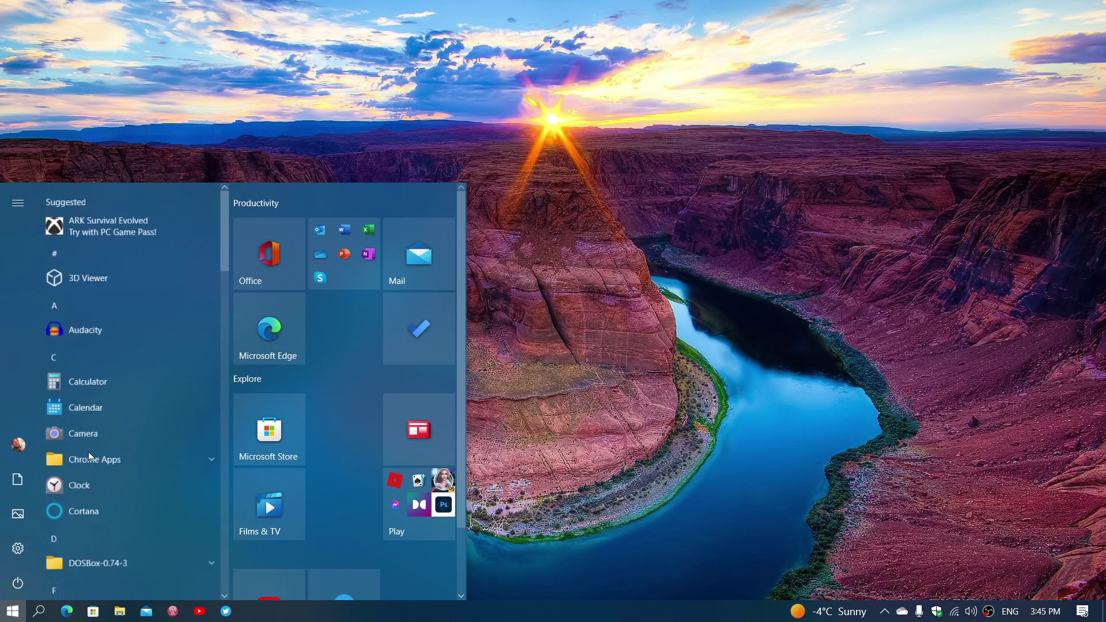
scroll(88, 452, "down", 4)
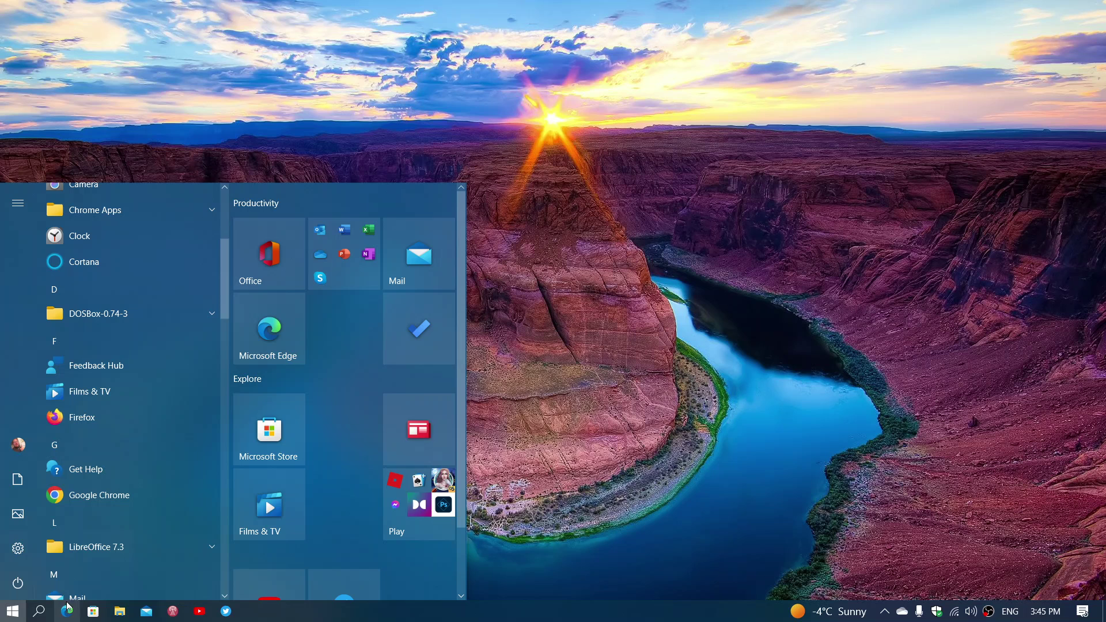
left_click(38, 611)
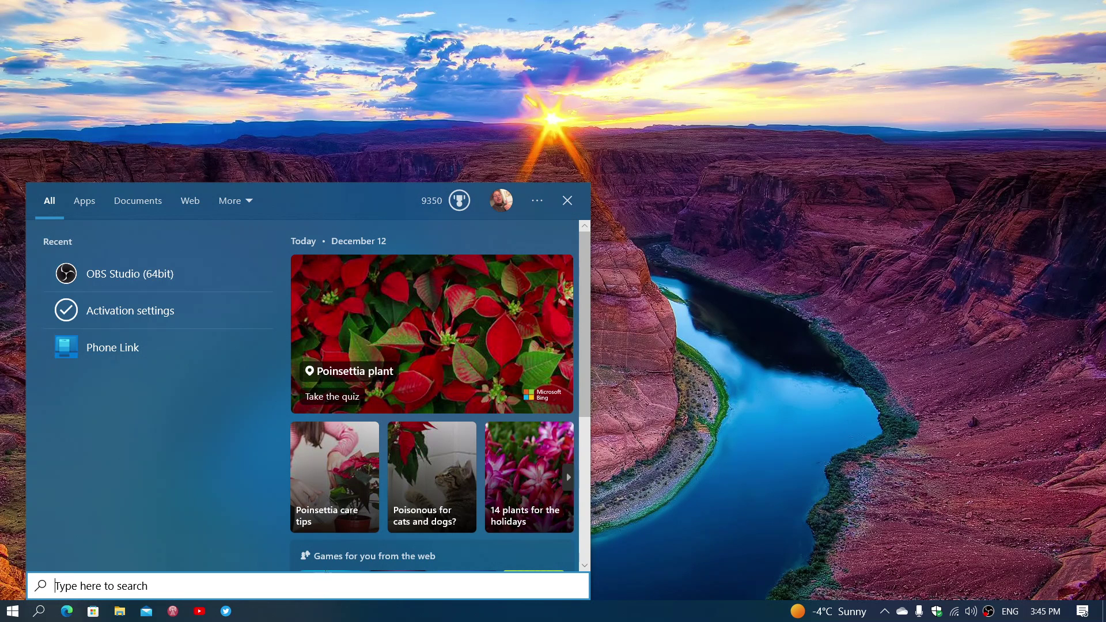
type("media")
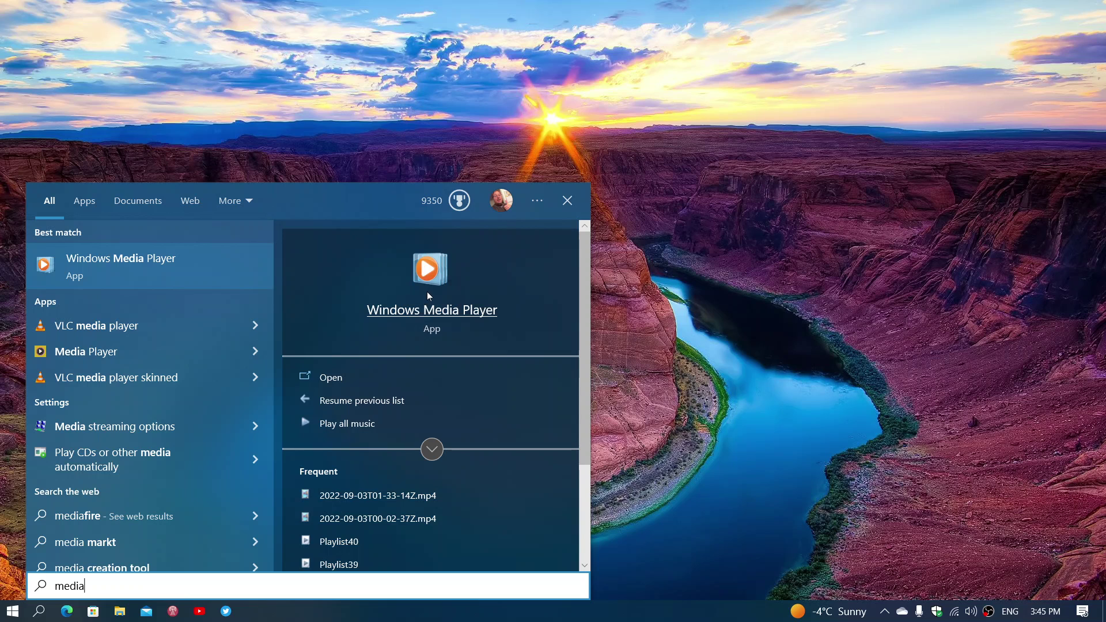
Pin Media Player from the Start app list and drag its tile beside the Microsoft Edge tile.
left_click(703, 336)
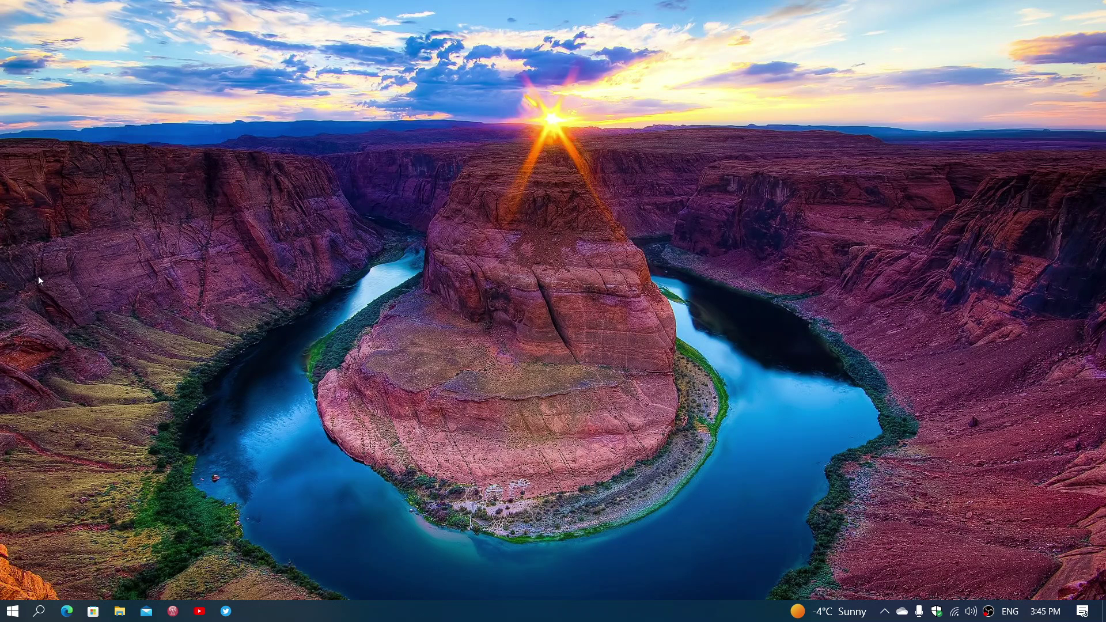
left_click(13, 612)
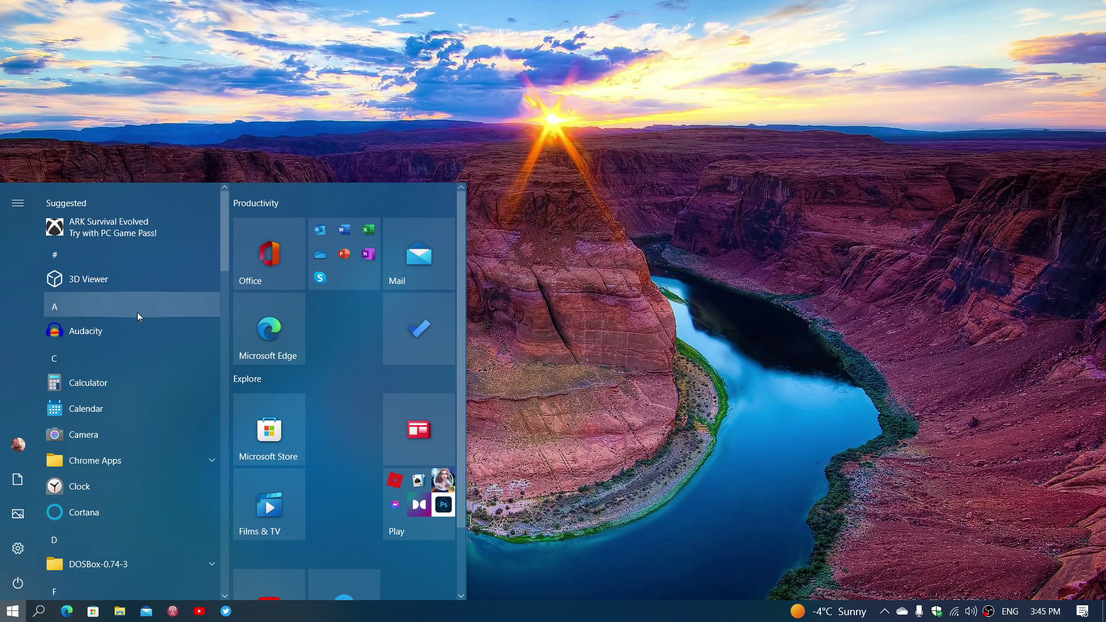
scroll(101, 343, "down", 10)
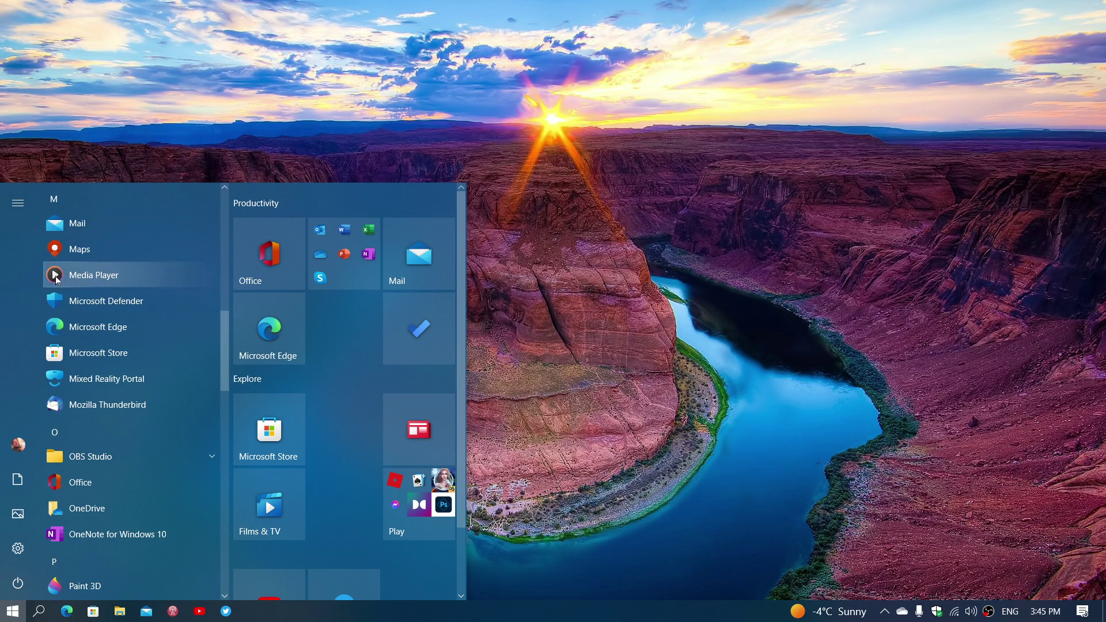
right_click(92, 275)
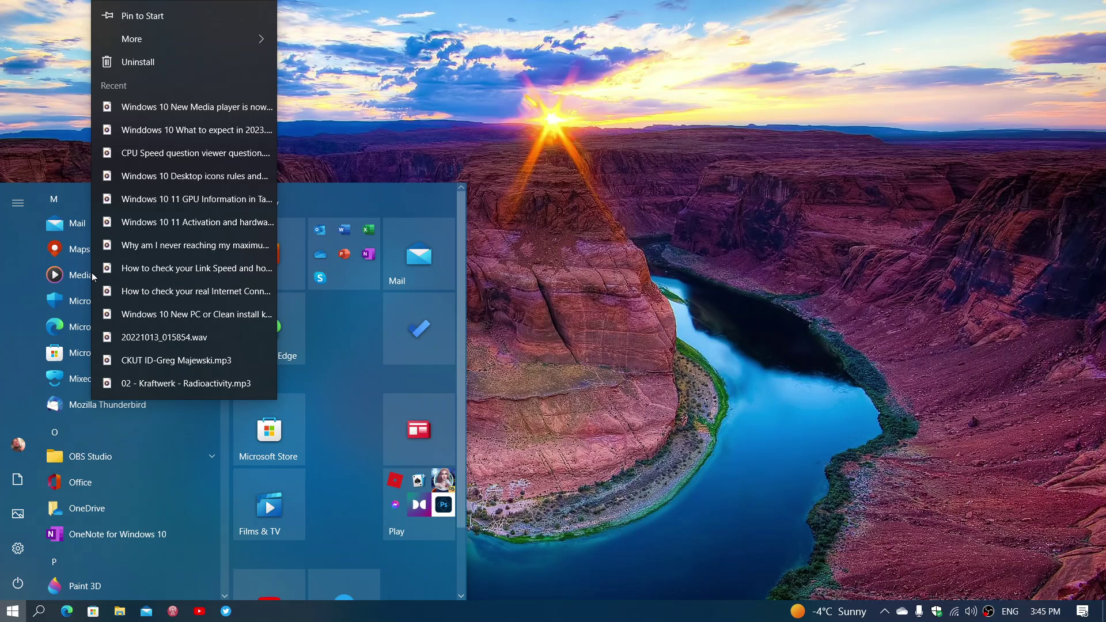
left_click(244, 17)
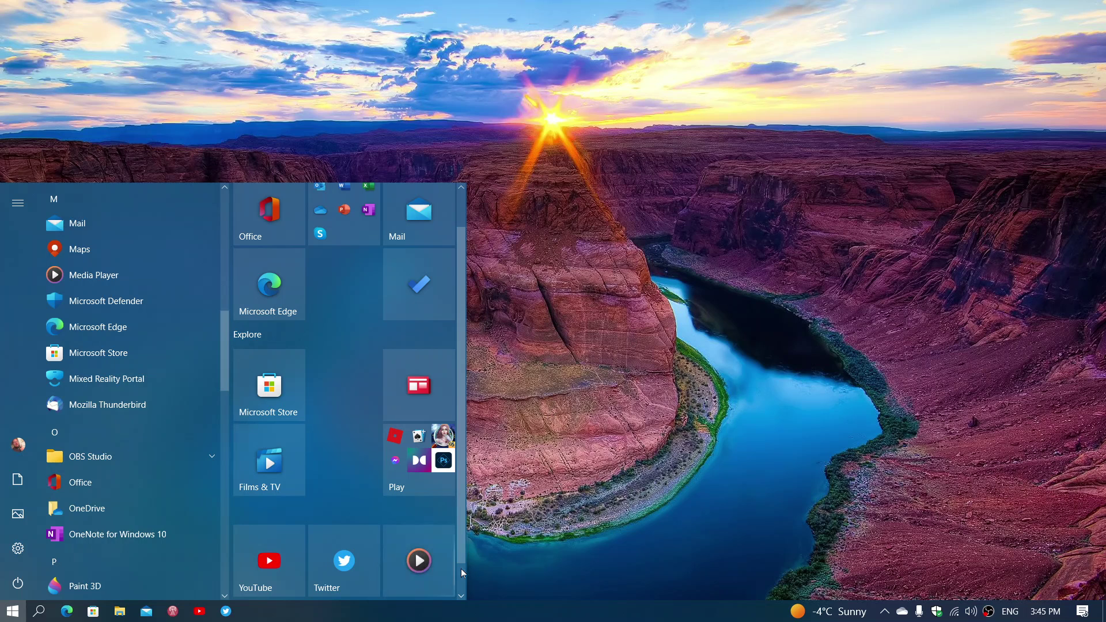
left_click_drag(427, 559, 335, 310)
left_click(555, 391)
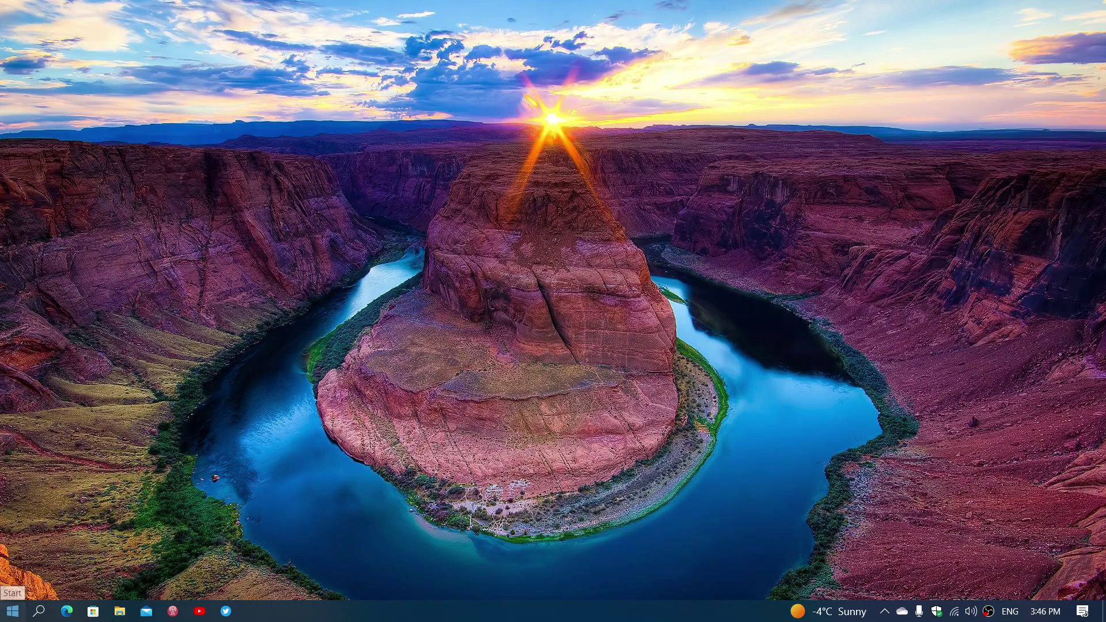
left_click(13, 611)
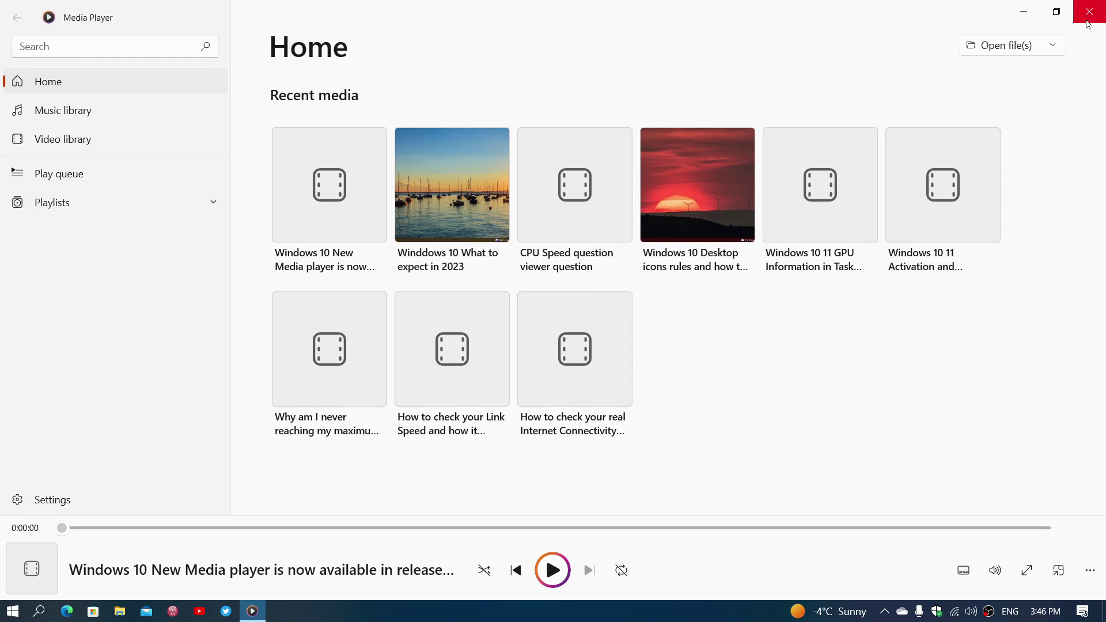
left_click(1089, 15)
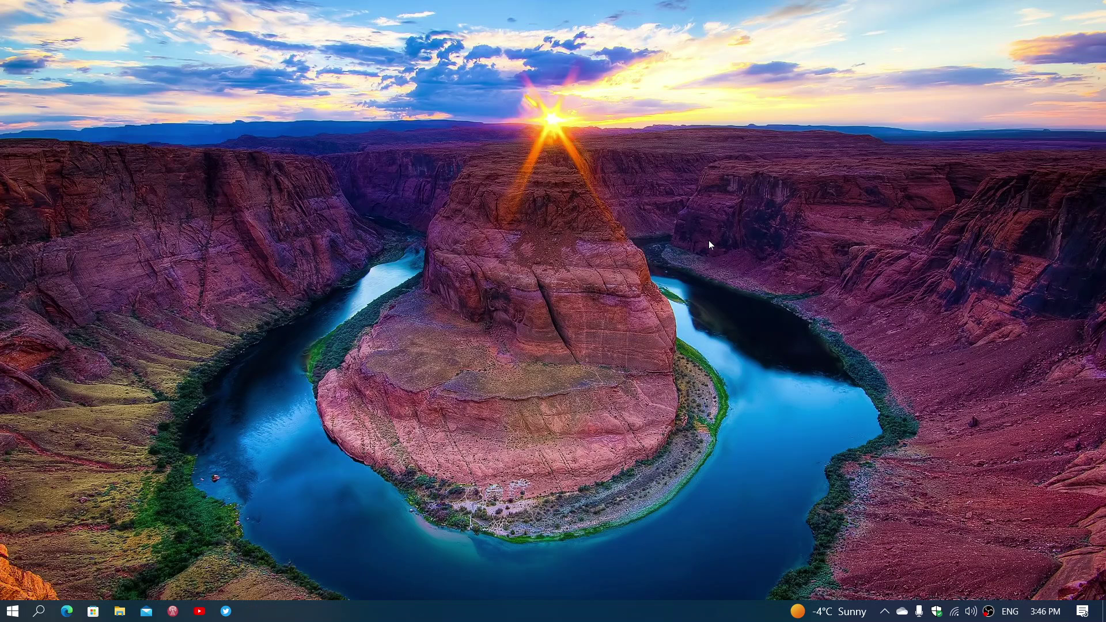